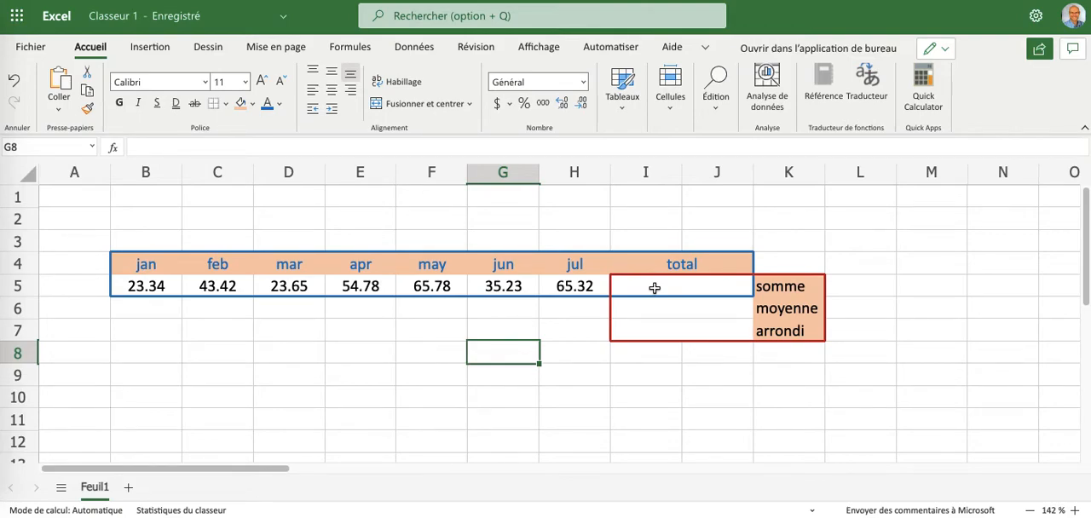
# - Start a formula in merged cell I5, under the total header
pyautogui.click(654, 288)
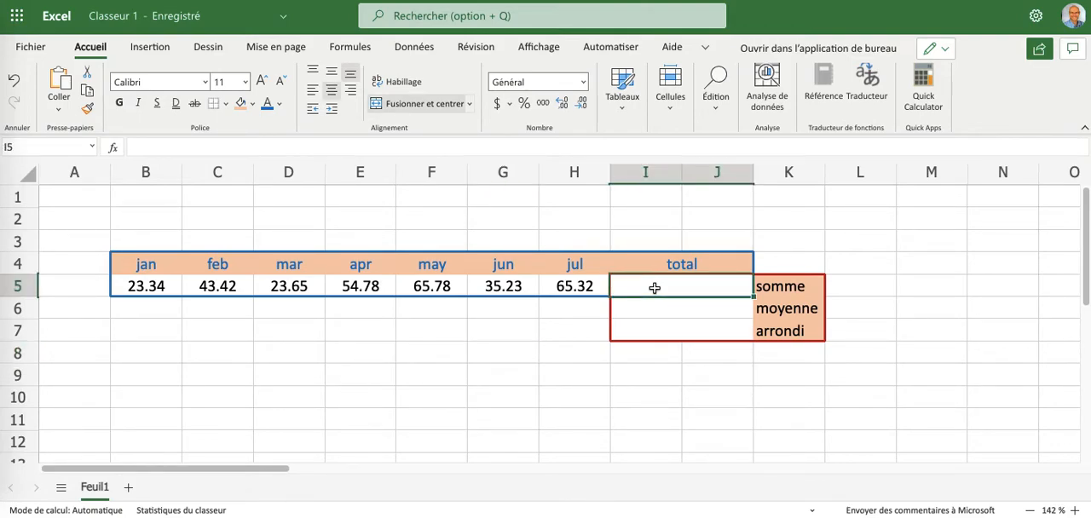
pyautogui.write('=')
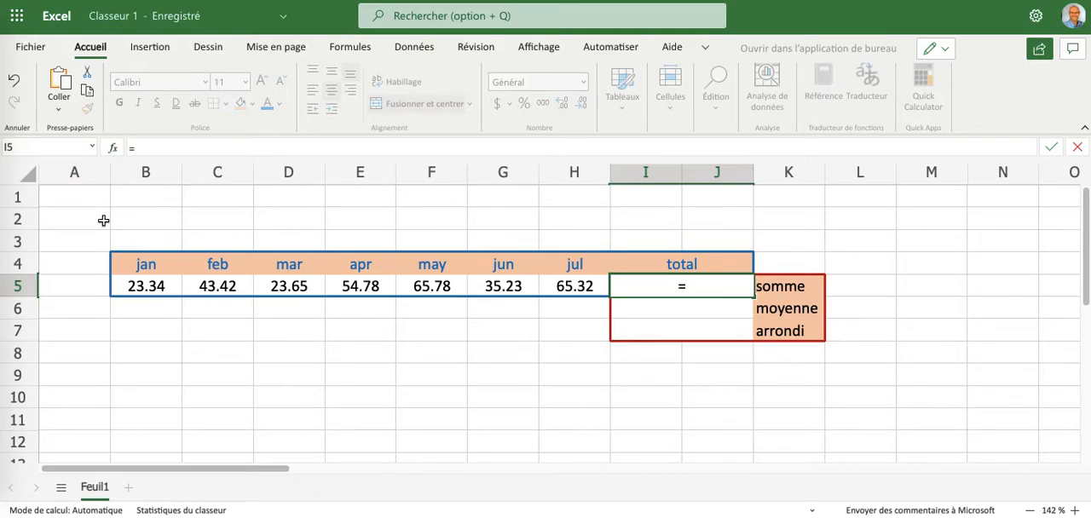
pyautogui.click(154, 291)
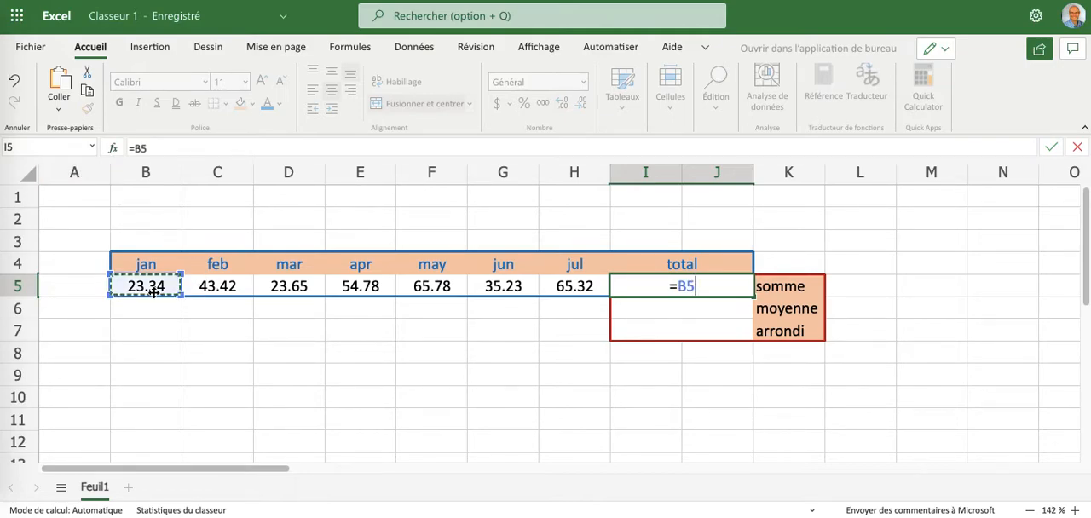
pyautogui.write('+')
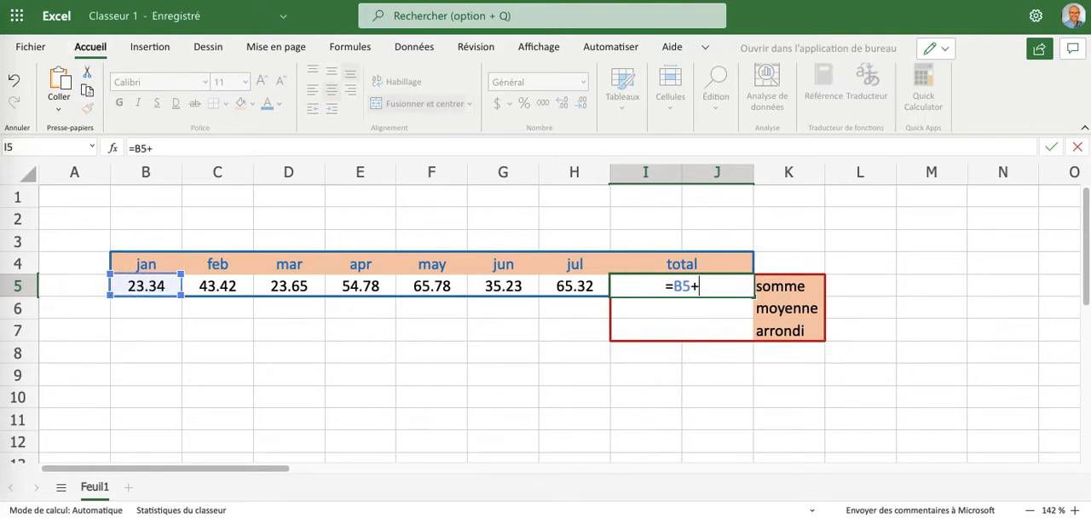
pyautogui.click(205, 286)
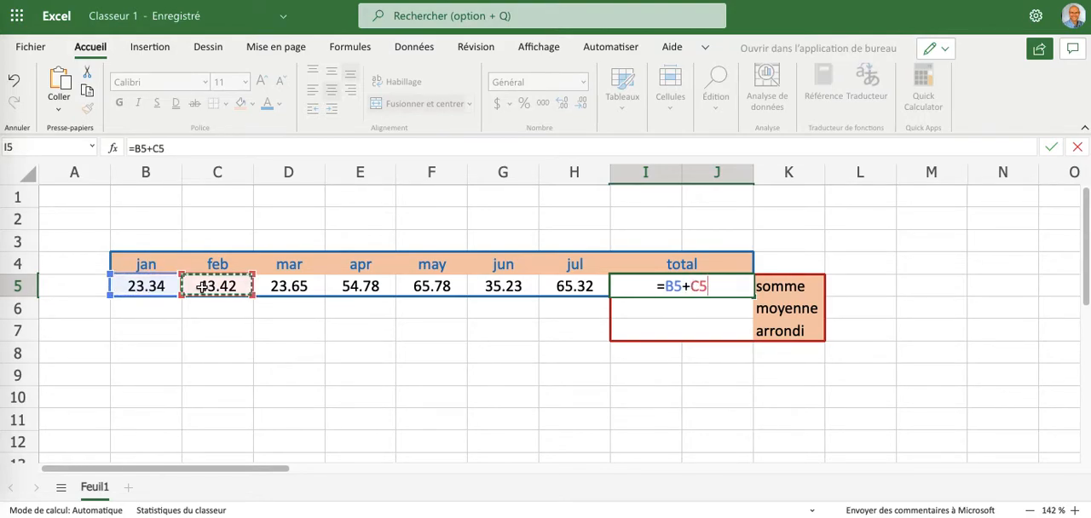
pyautogui.write('+')
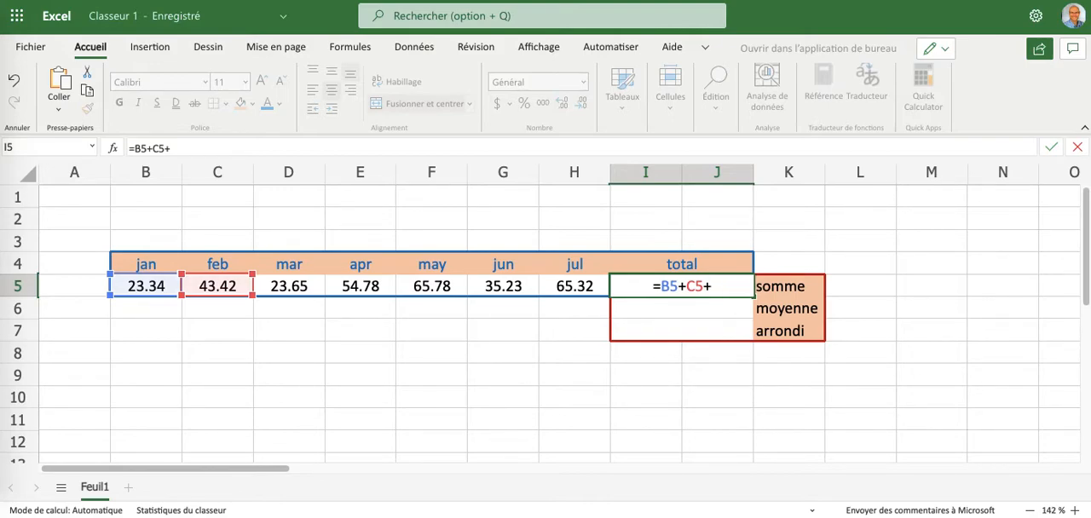
pyautogui.press('BackSpace')
pyautogui.press('BackSpace')
pyautogui.press('BackSpace')
pyautogui.press('BackSpace')
pyautogui.press('BackSpace')
pyautogui.press('BackSpace')
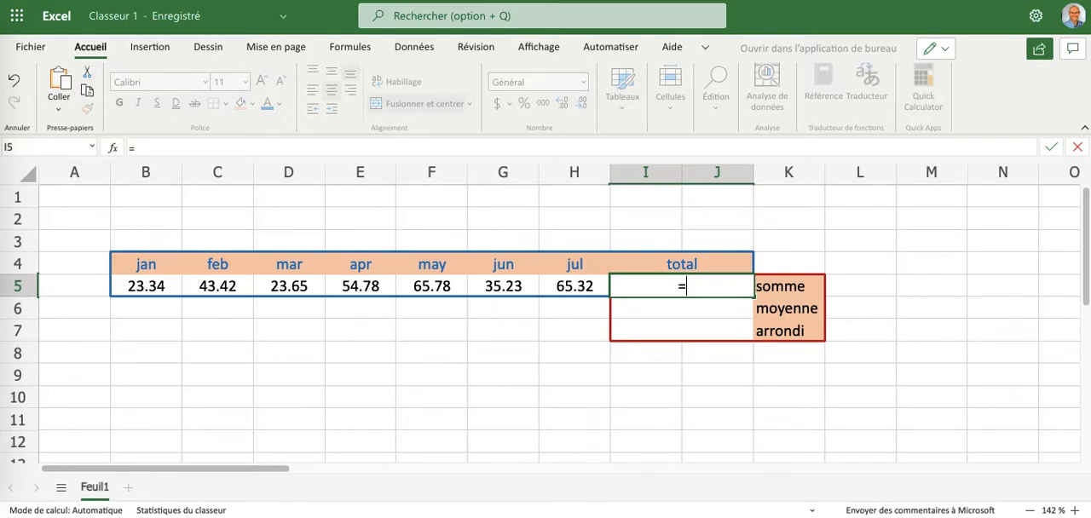
# - Complete the formula in I5 with the SOMME function over the monthly values B5:H5
pyautogui.write('SOMME(')
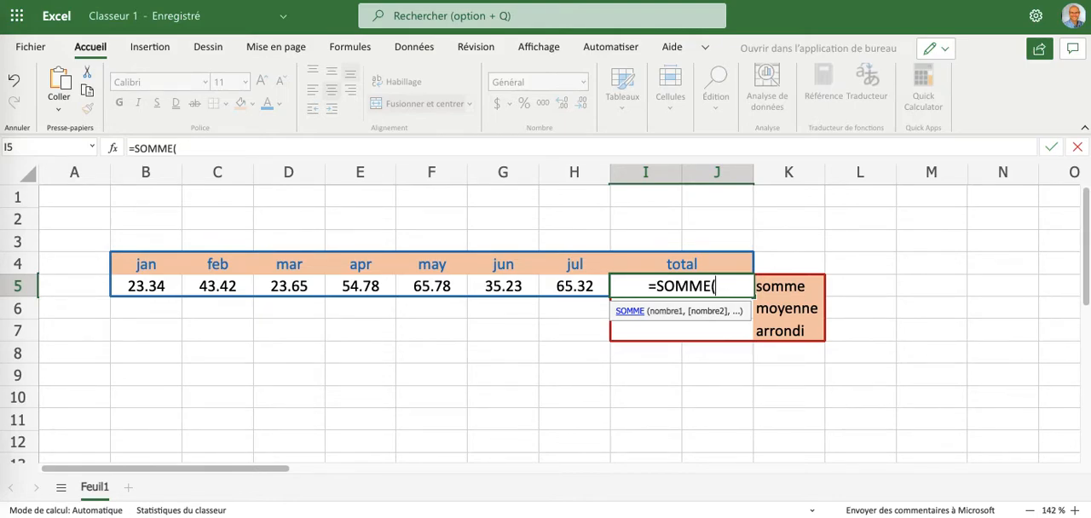
pyautogui.click(135, 286)
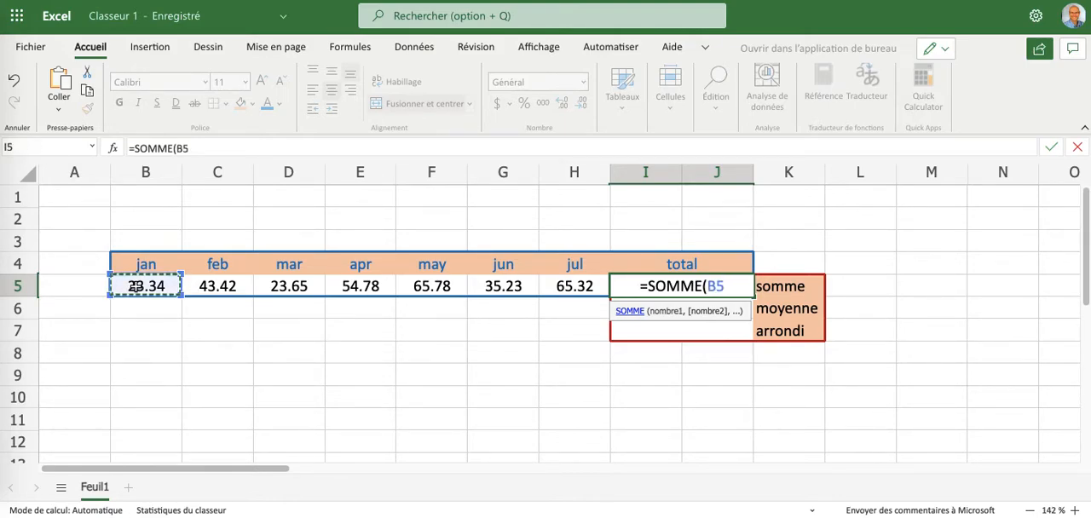
pyautogui.moveTo(135, 286); pyautogui.dragTo(559, 285)
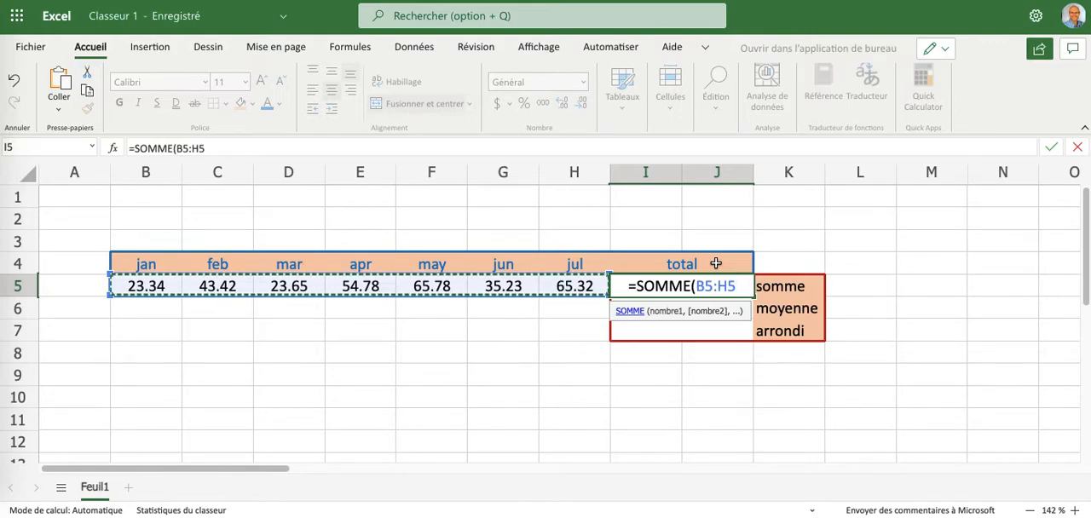
pyautogui.press('Return')
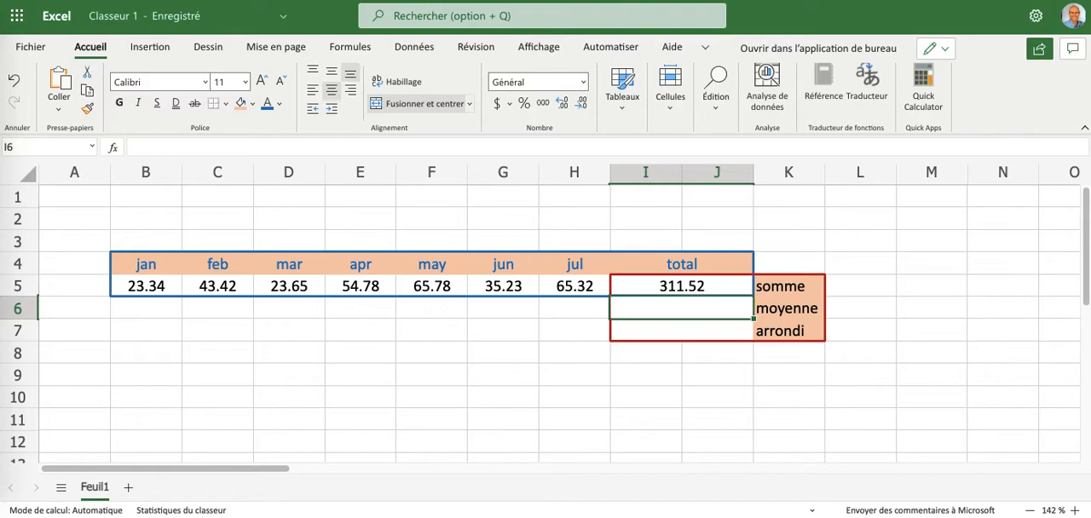
# - Calculate the average of the monthly values B5:H5 in cell I6 with the MOYENNE function
pyautogui.click(669, 308)
pyautogui.write('=')
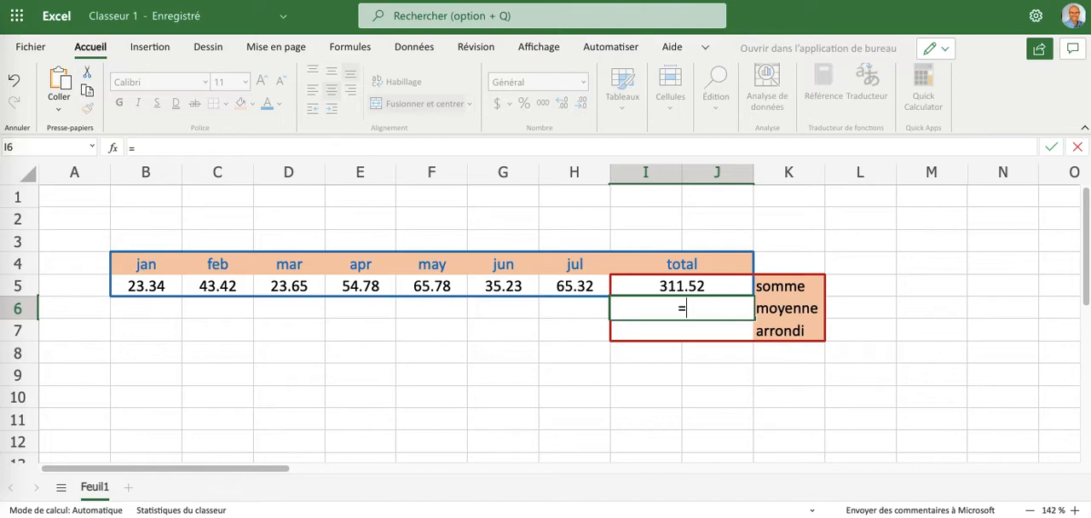
pyautogui.write('MOYENNE(')
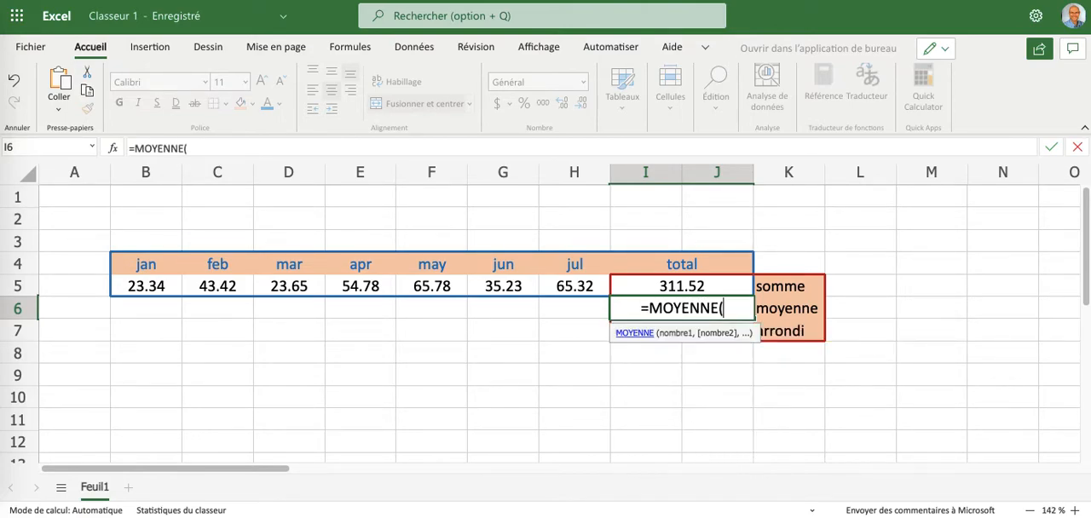
pyautogui.moveTo(166, 290); pyautogui.dragTo(566, 286)
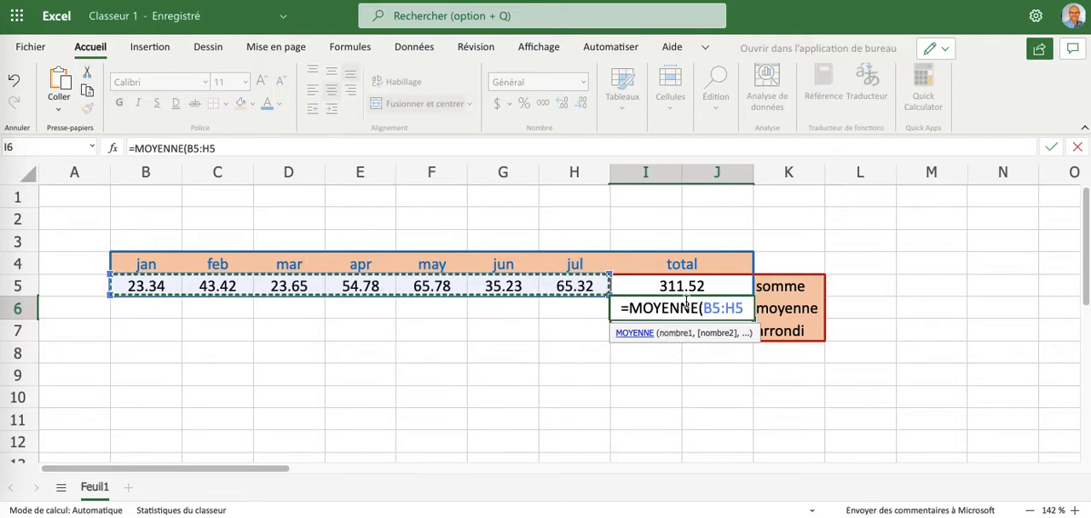
pyautogui.press('Return')
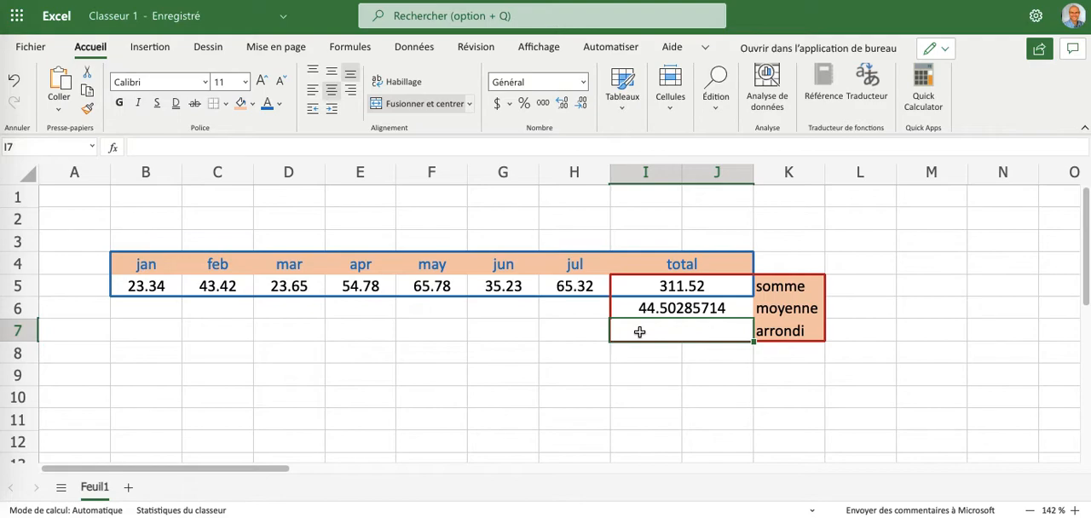
# - Round the average from I6 to 1 decimal place in cell I7 with the ARRONDI function
pyautogui.write('=')
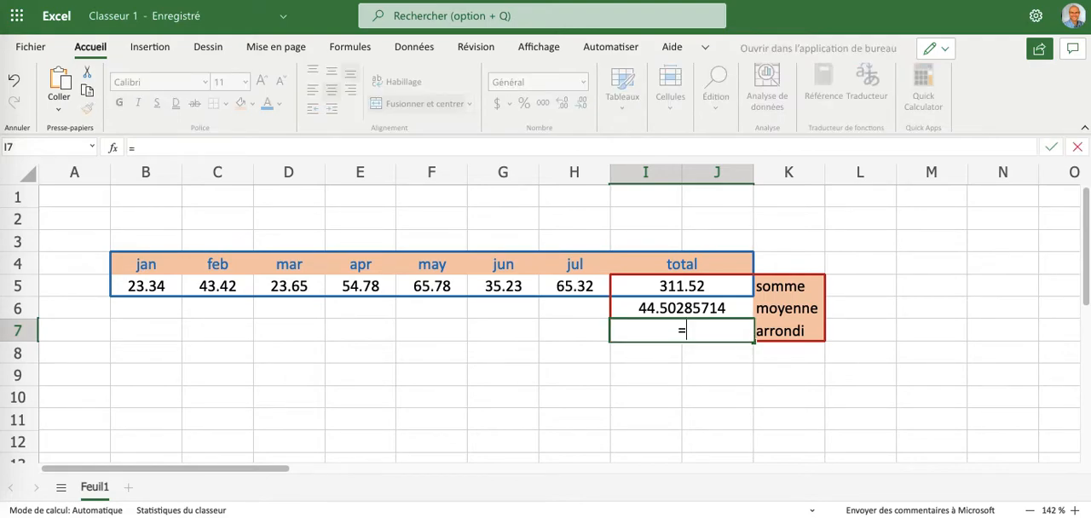
pyautogui.write('ARRONDI')
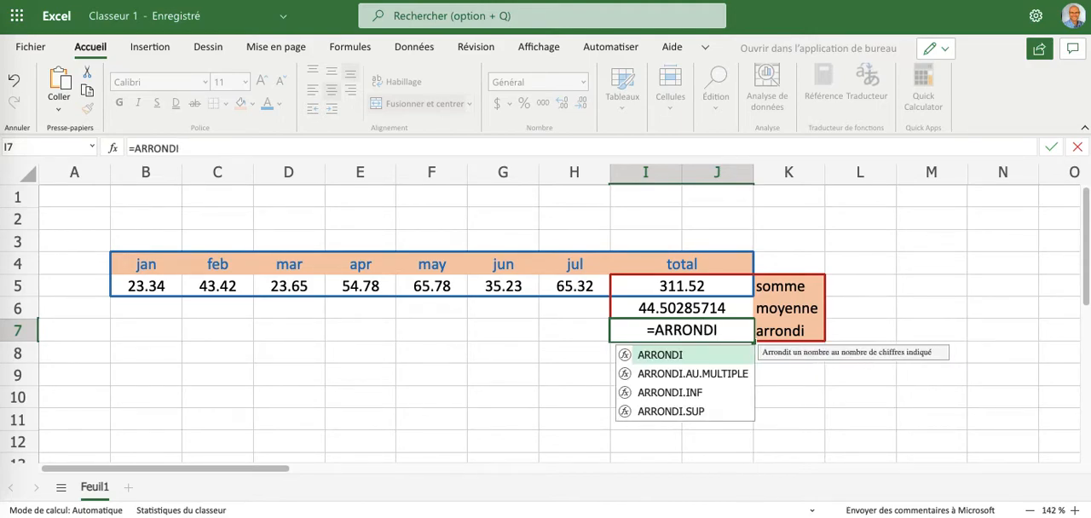
pyautogui.write('(')
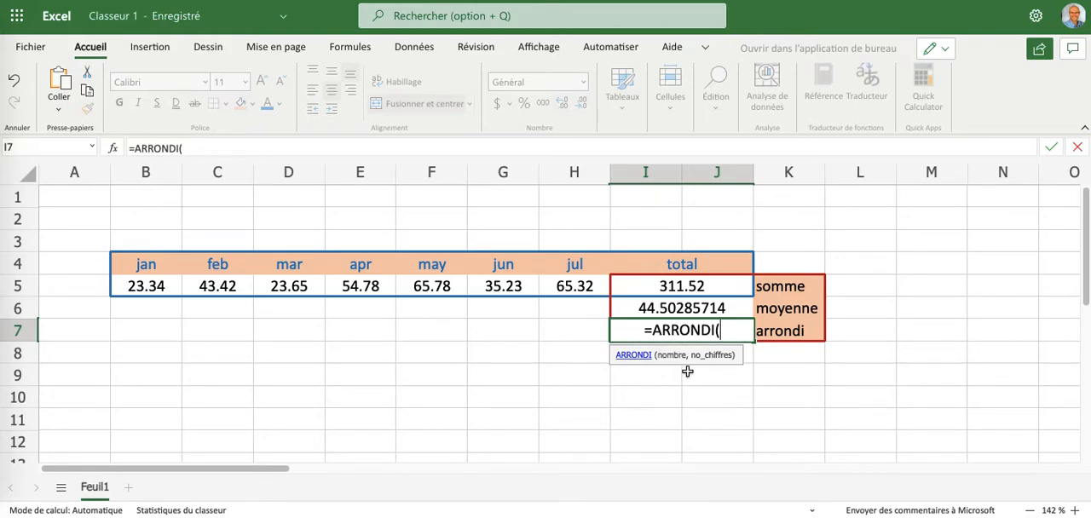
pyautogui.click(627, 308)
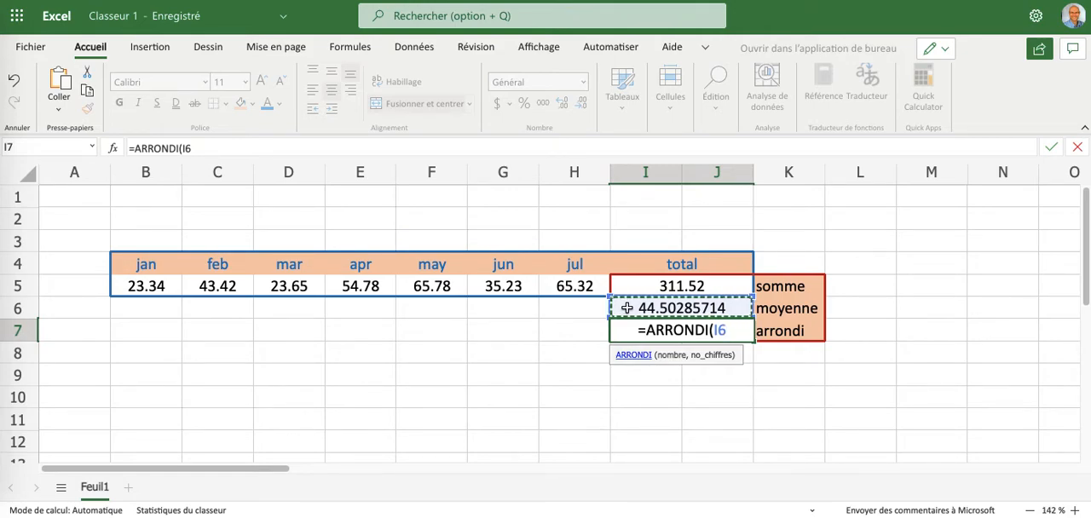
pyautogui.write(',')
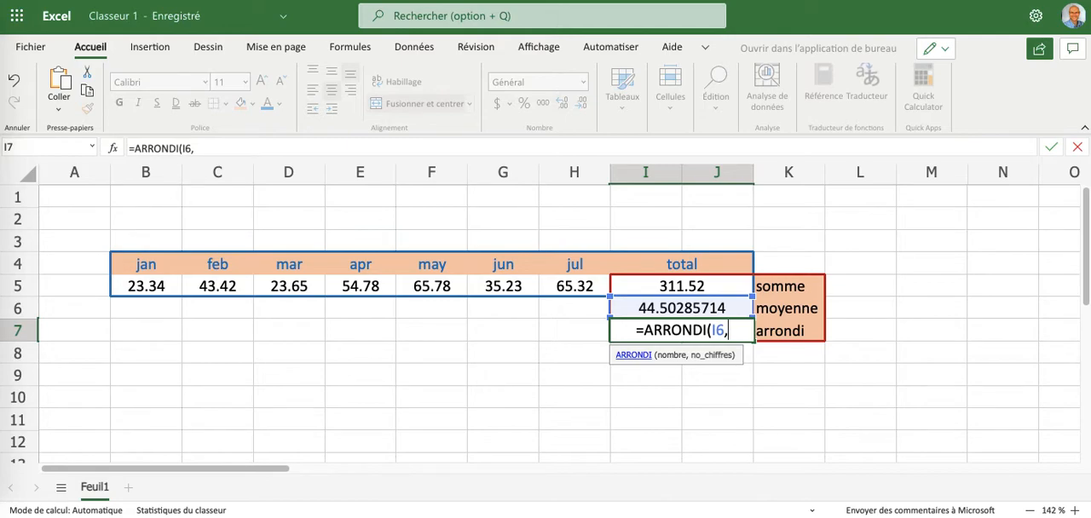
pyautogui.write('1')
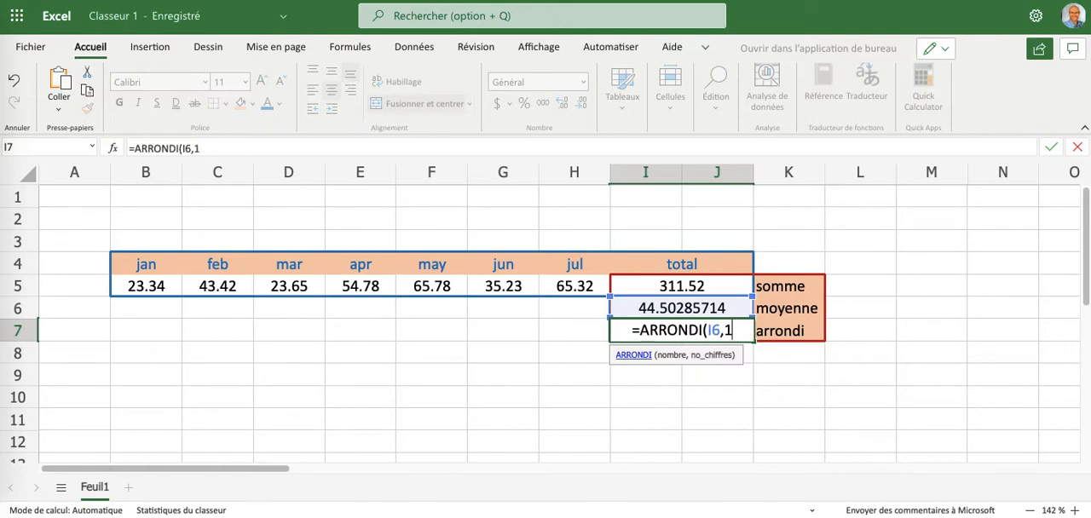
pyautogui.press('Return')
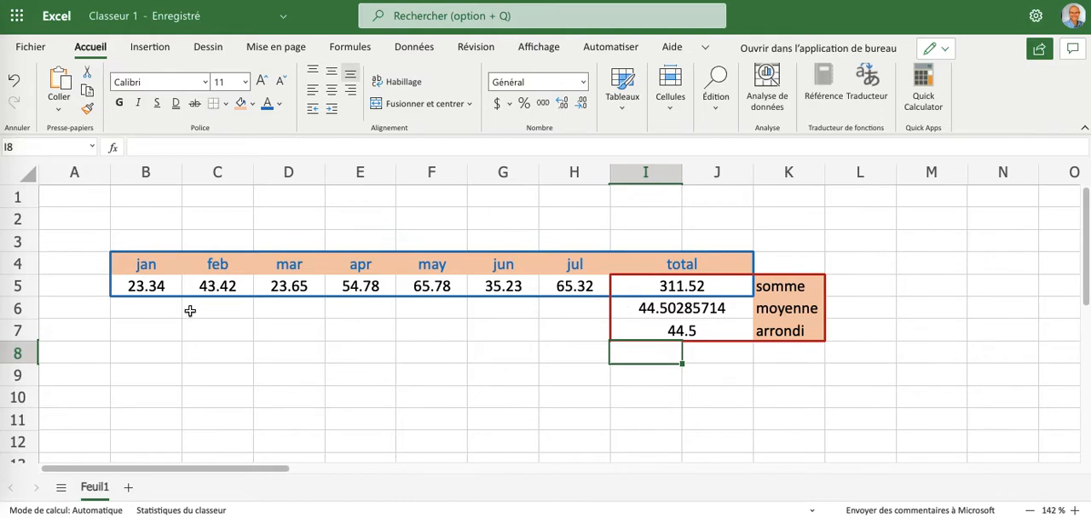
# - Switch to the desktop Microsoft Excel workbook Classeur1 and calculate the average of D9:E9 in cell F9 with MOYENNE
pyautogui.click(3, 312)
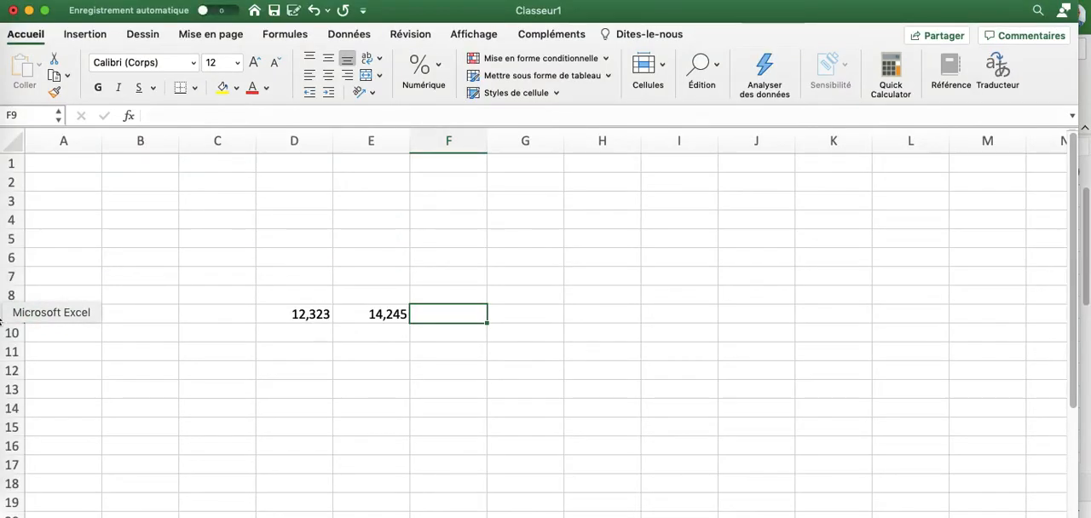
pyautogui.moveTo(307, 318); pyautogui.dragTo(388, 314)
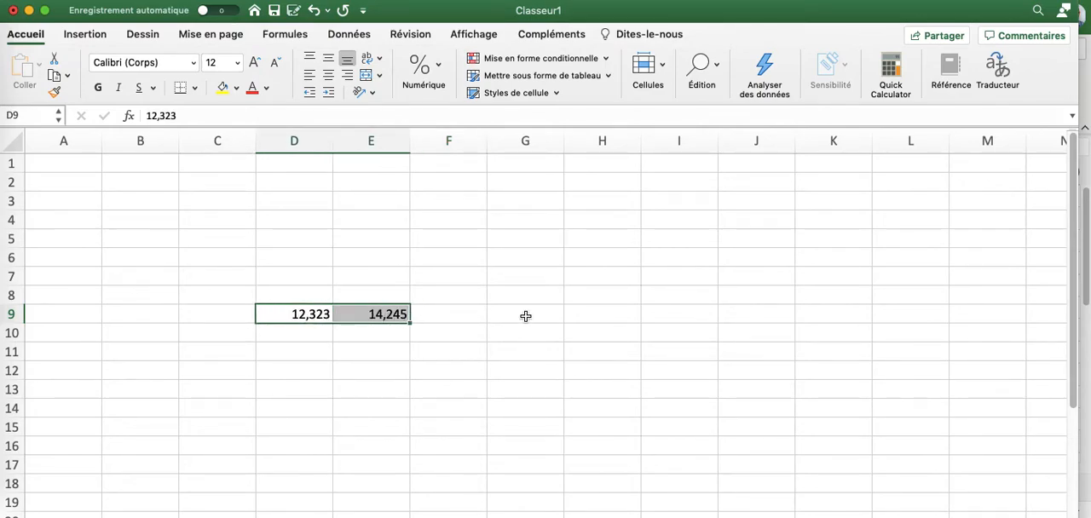
pyautogui.click(458, 317)
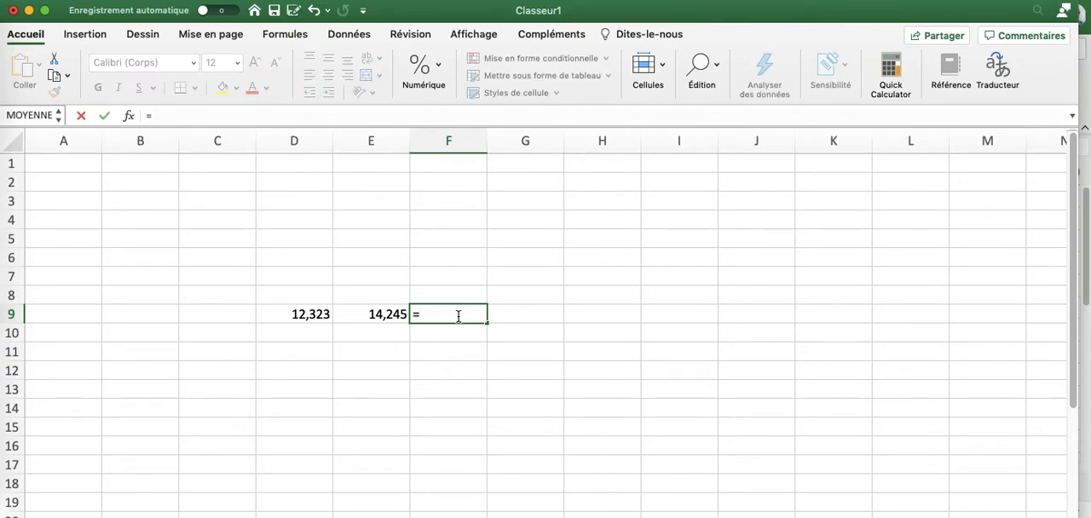
pyautogui.write('moy')
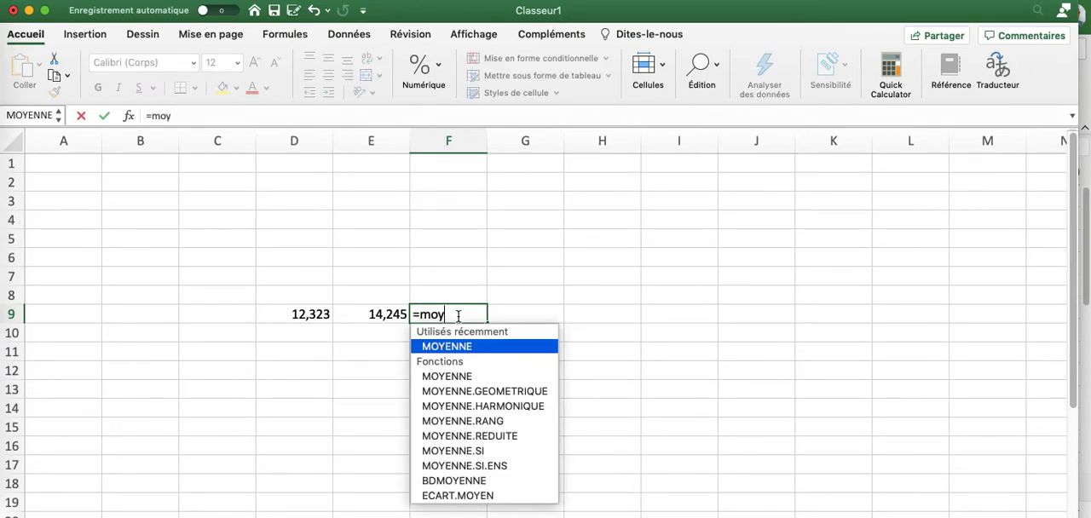
pyautogui.write('enne(')
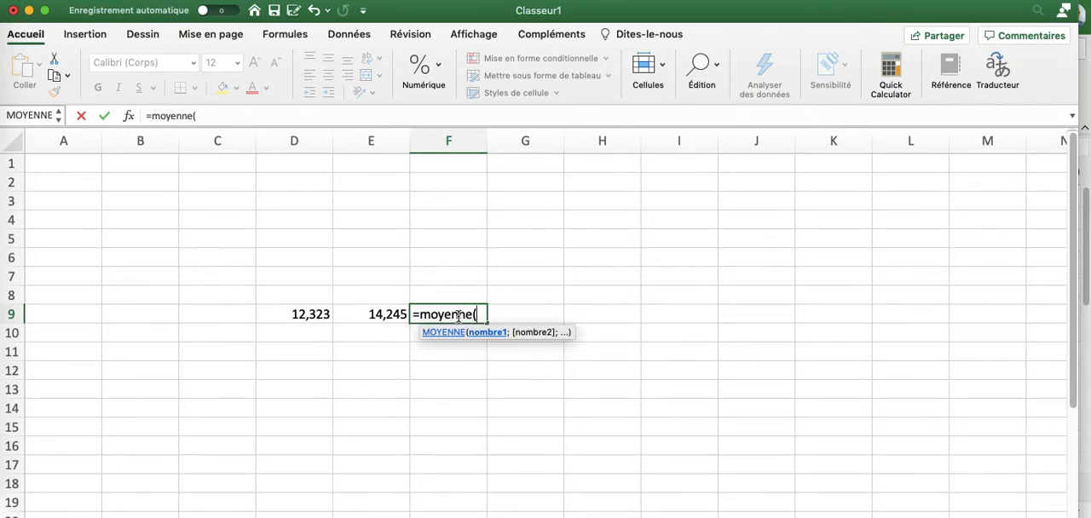
pyautogui.moveTo(295, 315); pyautogui.dragTo(375, 314)
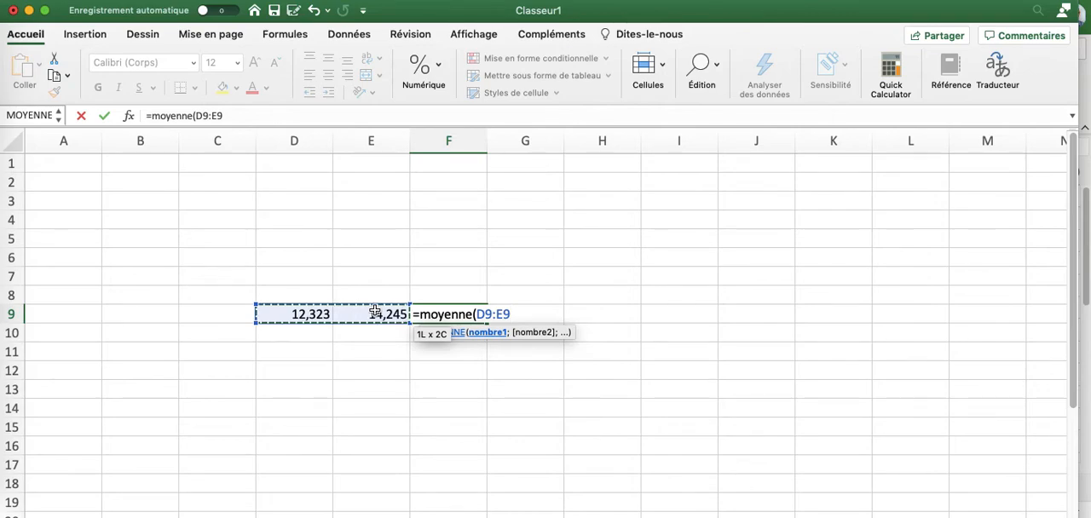
pyautogui.press('Return')
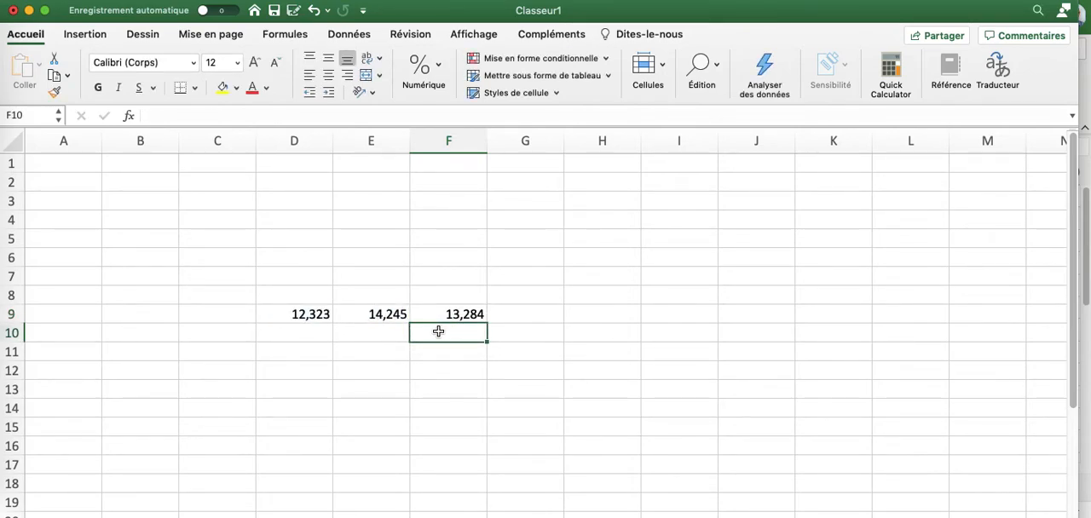
# - Round the average from F9 to 2 decimal places in cell F10 with ARRONDI, using a semicolon as the argument separator
pyautogui.write('=arrondi')
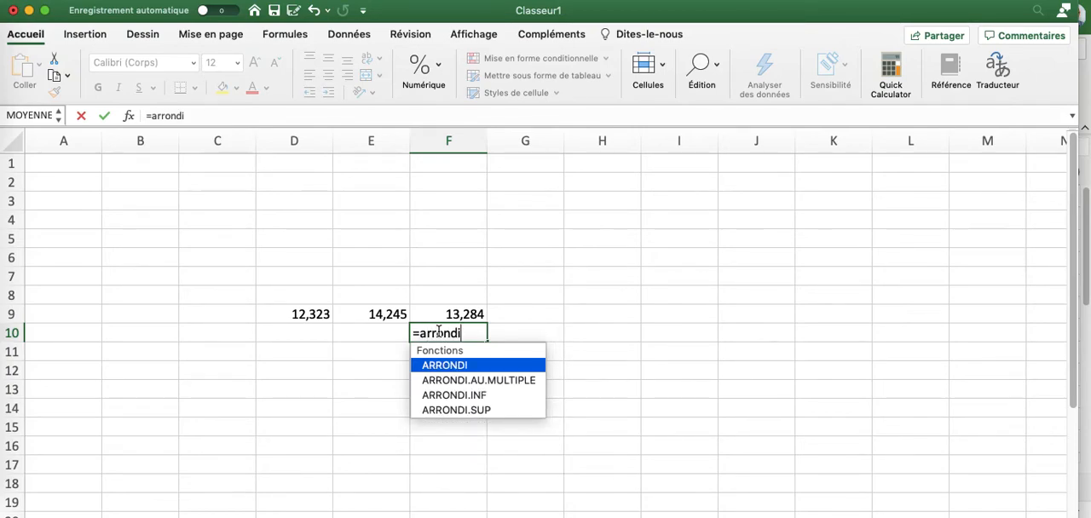
pyautogui.write('(')
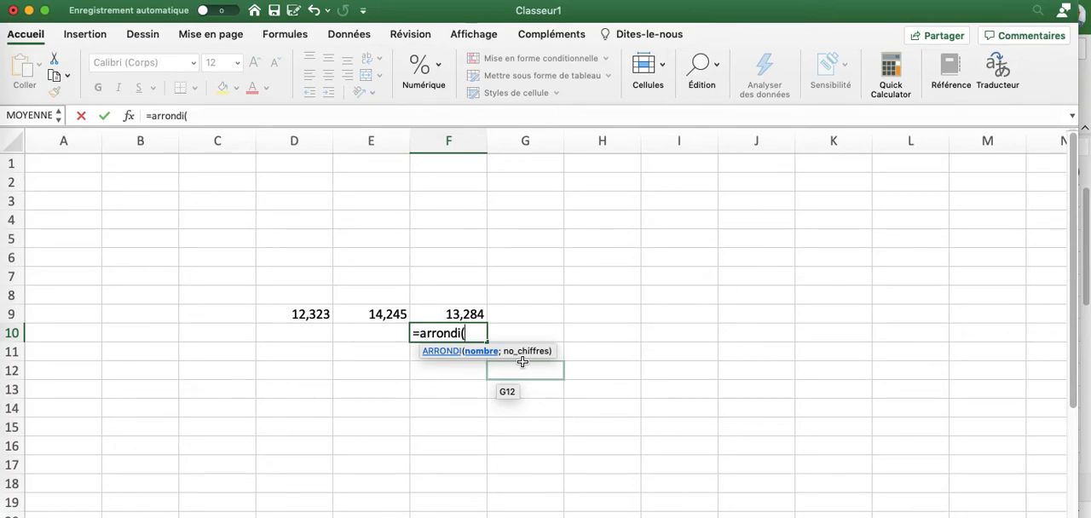
pyautogui.click(434, 316)
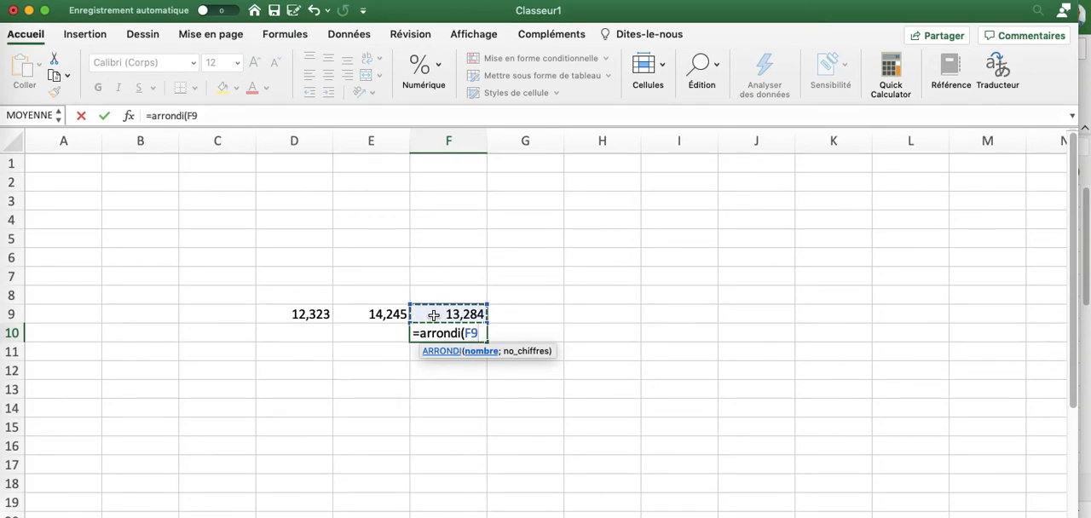
pyautogui.write(';')
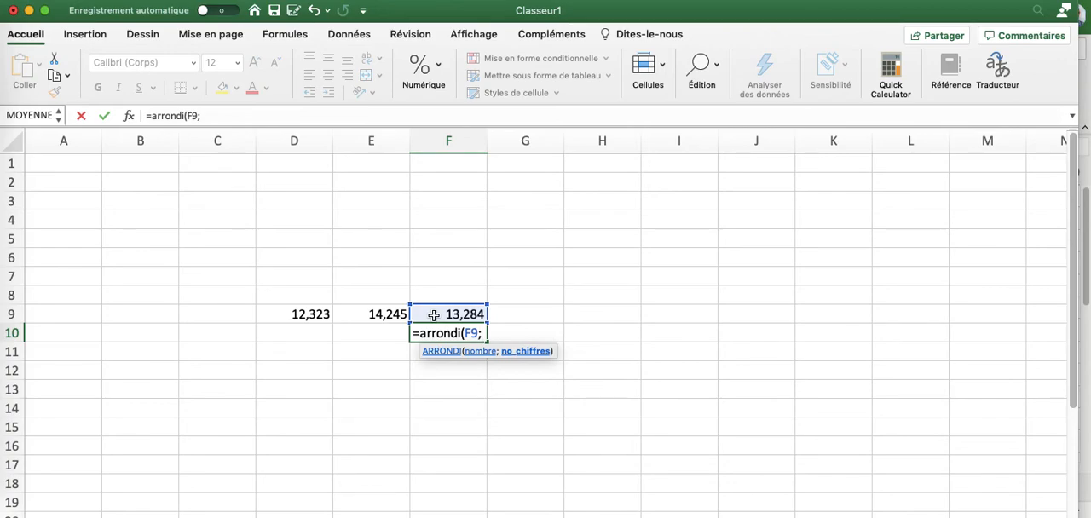
pyautogui.write('2')
pyautogui.press('Return')
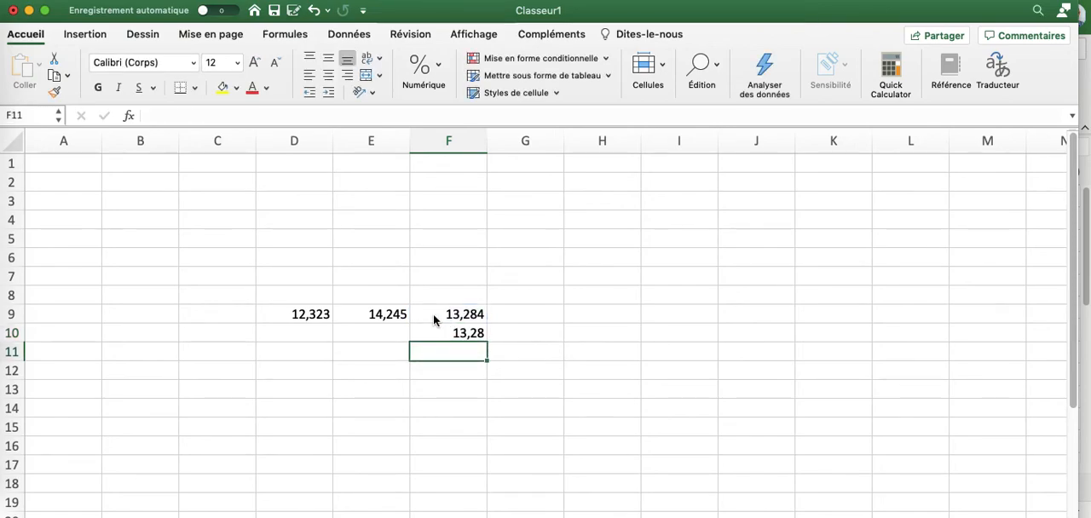
# - Try to replace the semicolon with a comma in F10's formula, as =ARRONDI(F9,2)
pyautogui.click(460, 334)
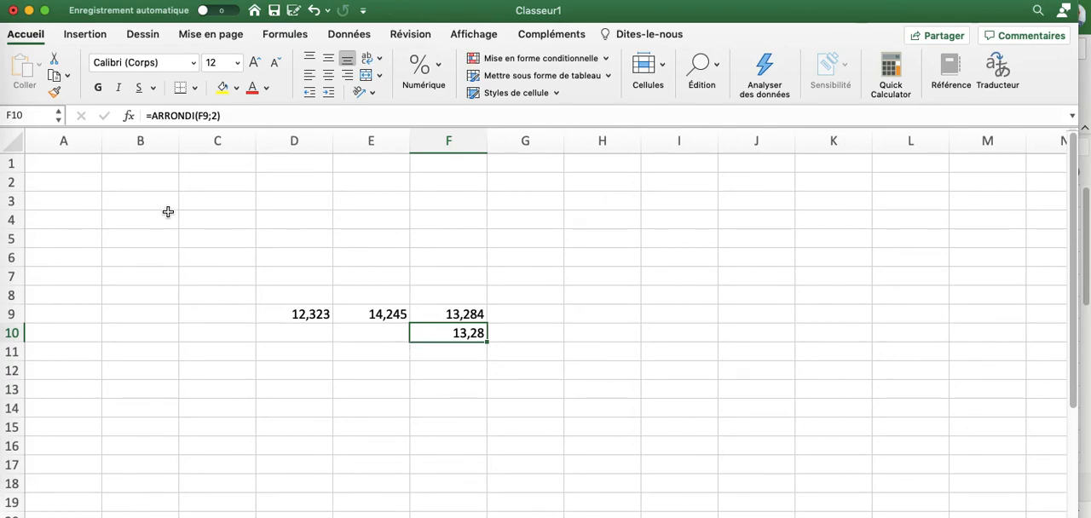
pyautogui.click(209, 117)
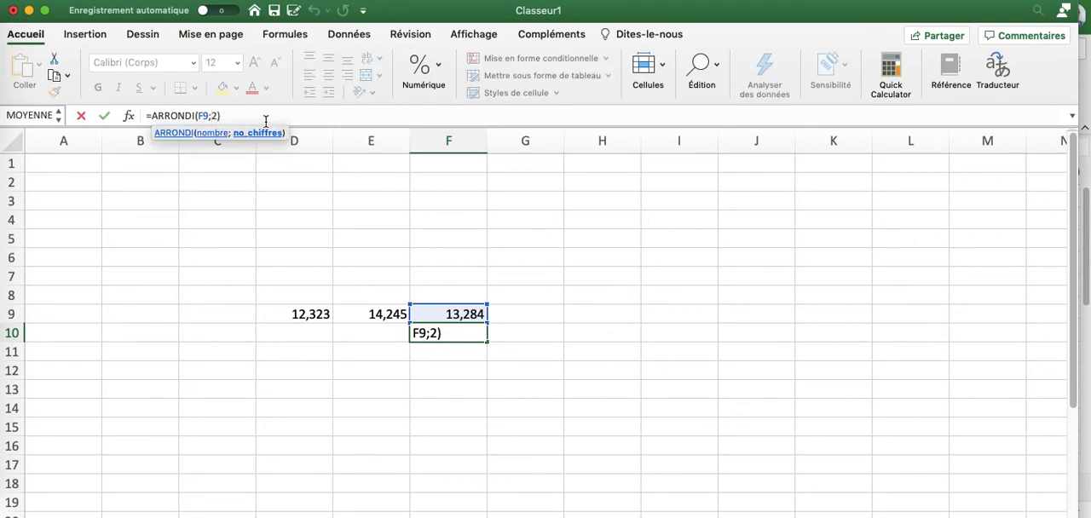
pyautogui.press('BackSpace')
pyautogui.write(',')
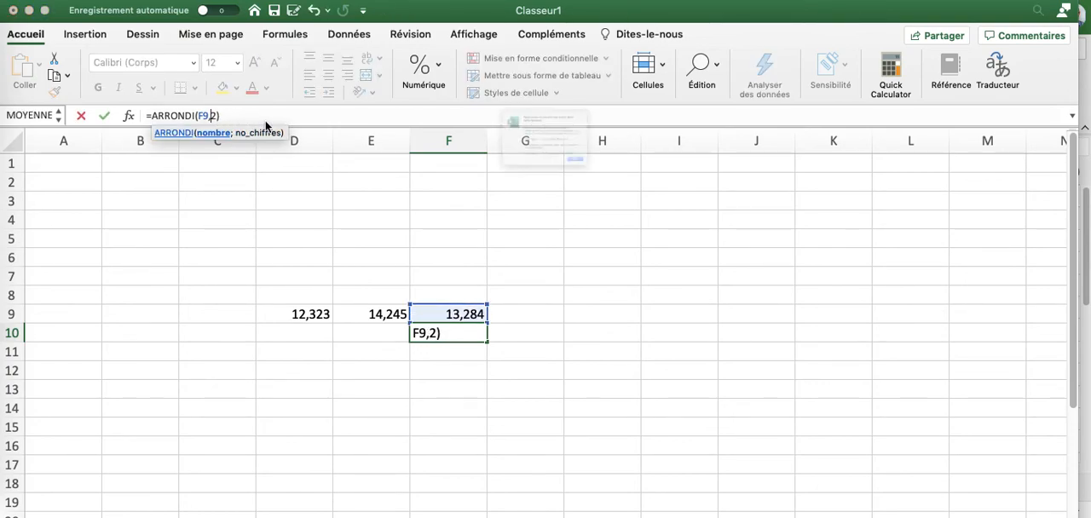
pyautogui.press('Return')
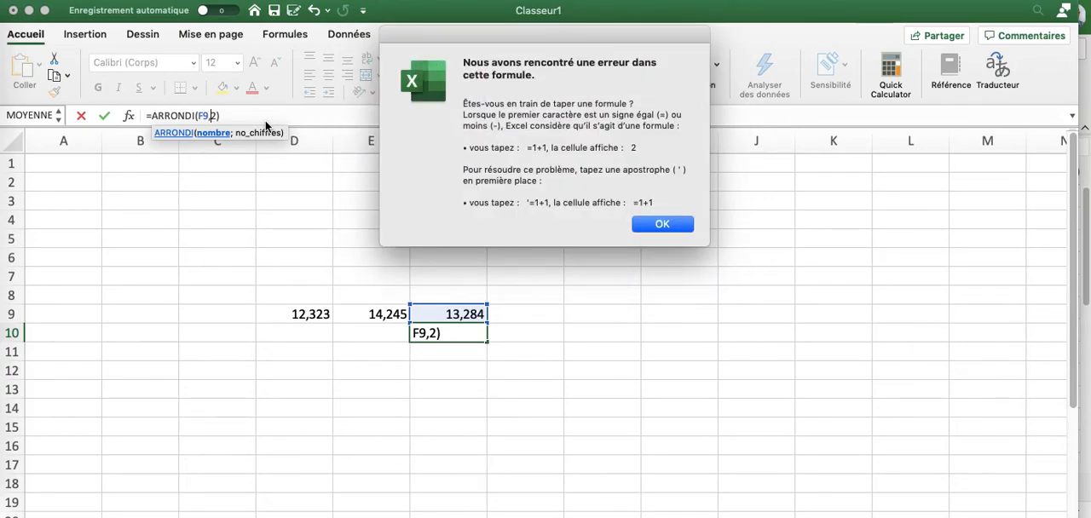
pyautogui.click(643, 227)
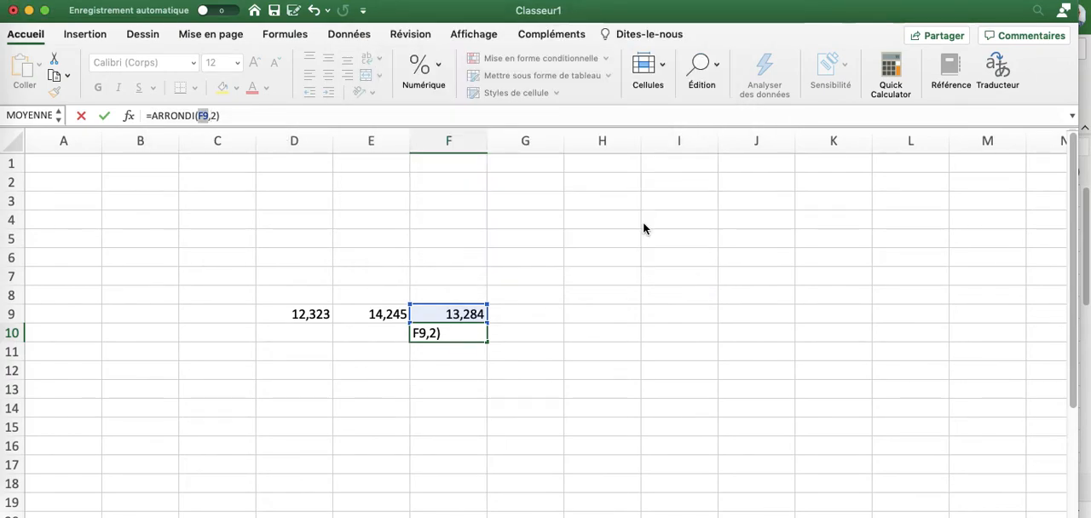